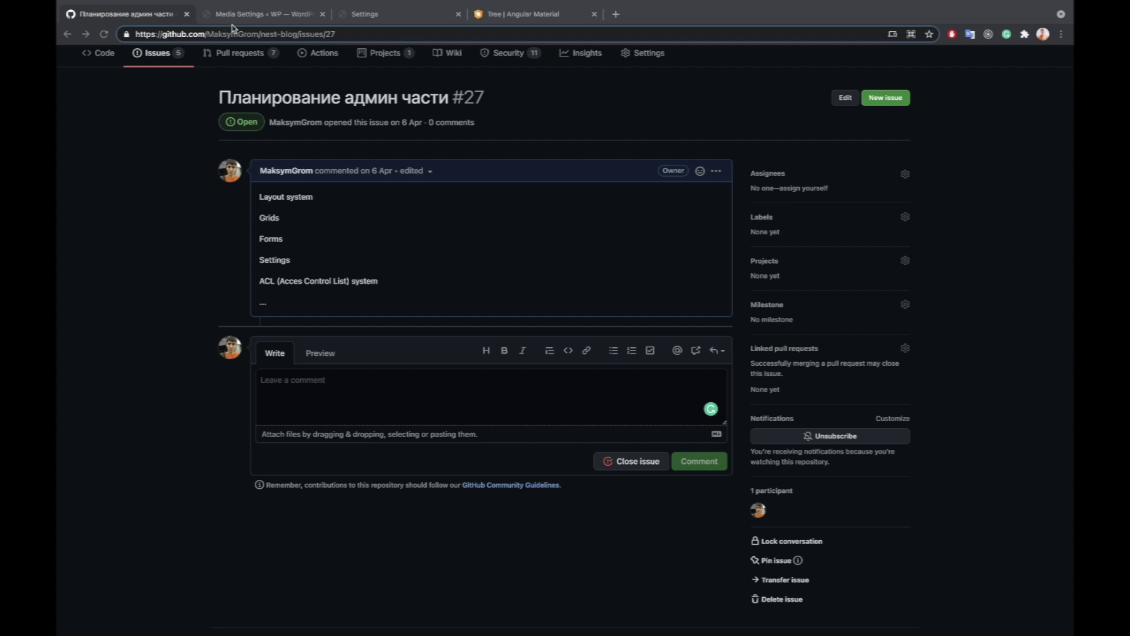
- Compare the layouts of the WordPress and OpenCart admin dashboards, expanding OpenCart's Catalog section
{"action": "left_click", "coordinate": [246, 17]}
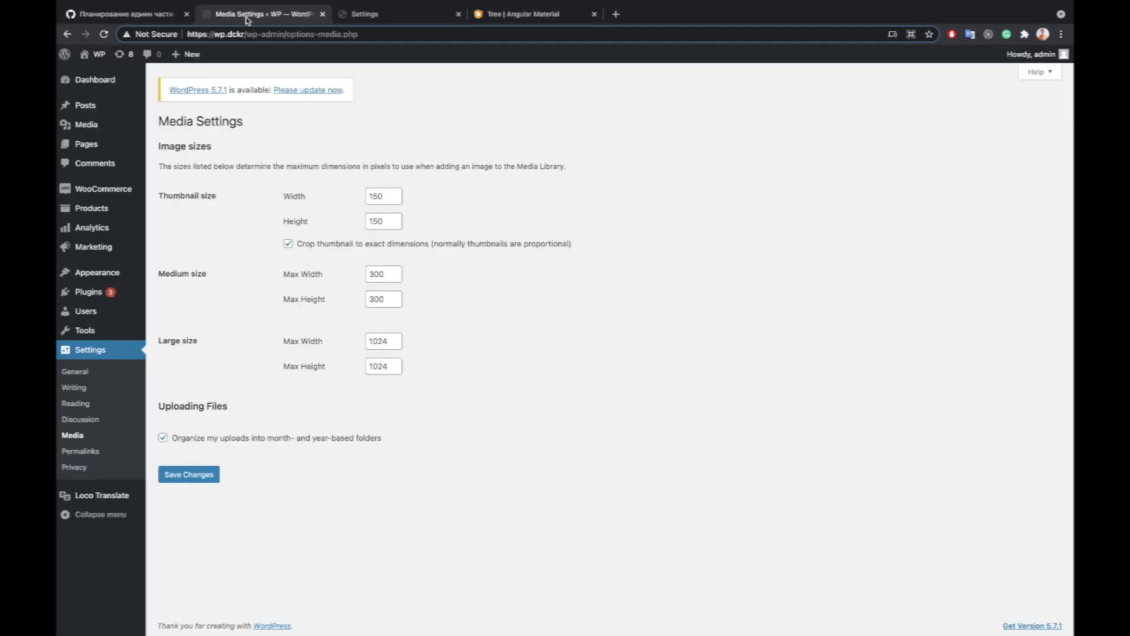
{"action": "left_click", "coordinate": [103, 83]}
{"action": "left_click", "coordinate": [349, 14]}
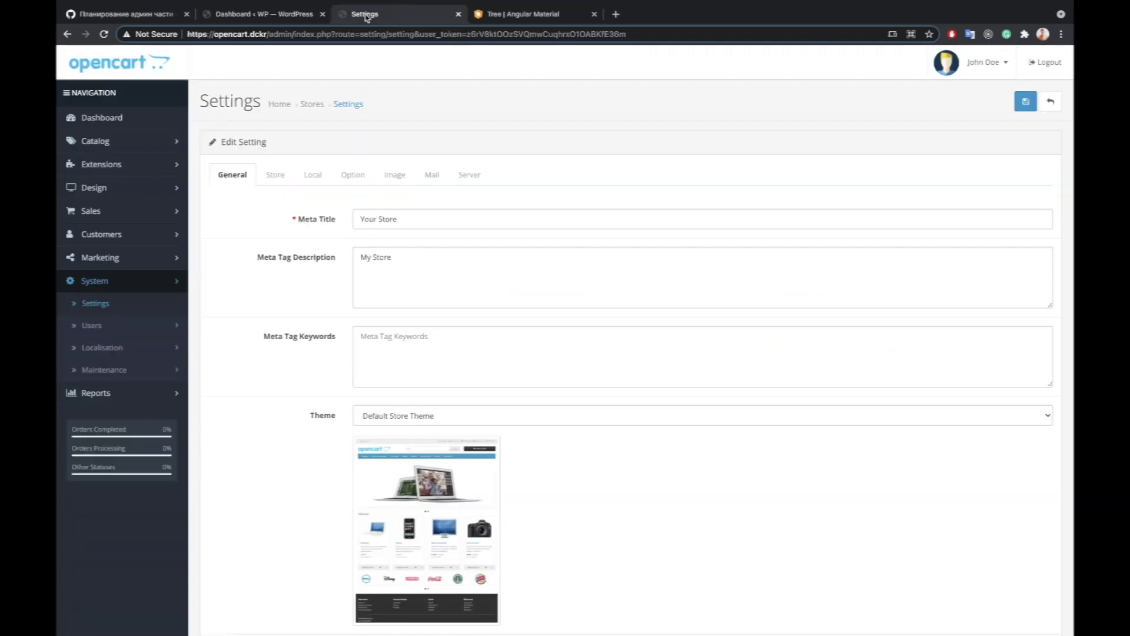
{"action": "left_click", "coordinate": [98, 116]}
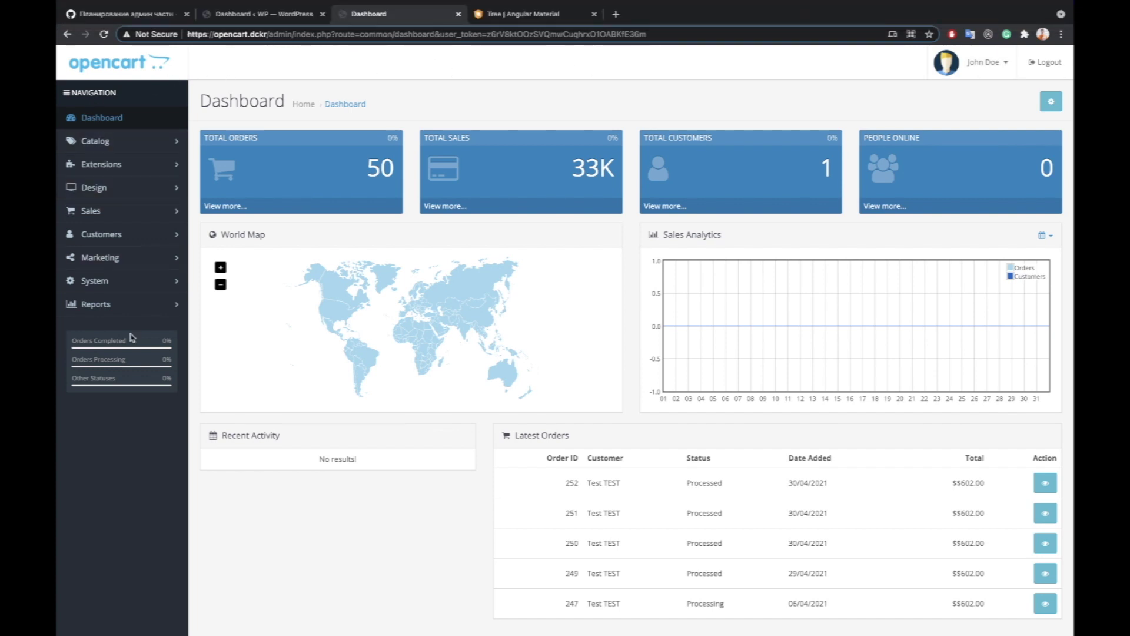
{"action": "scroll", "coordinate": [331, 418], "scroll_direction": "down", "scroll_amount": 2}
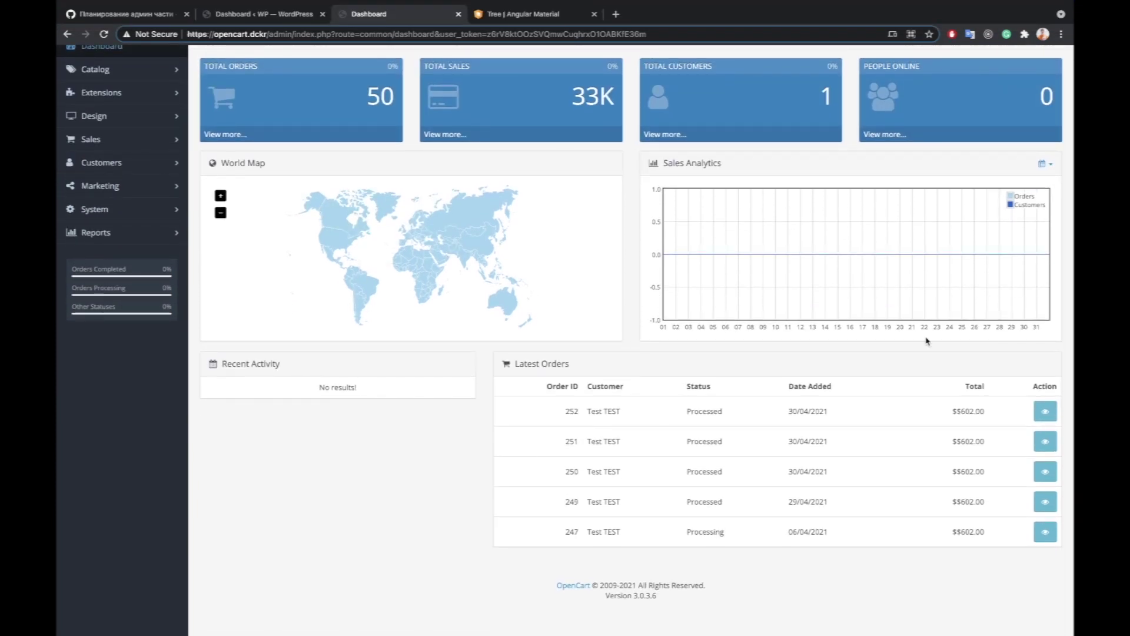
{"action": "scroll", "coordinate": [270, 422], "scroll_direction": "up", "scroll_amount": 2}
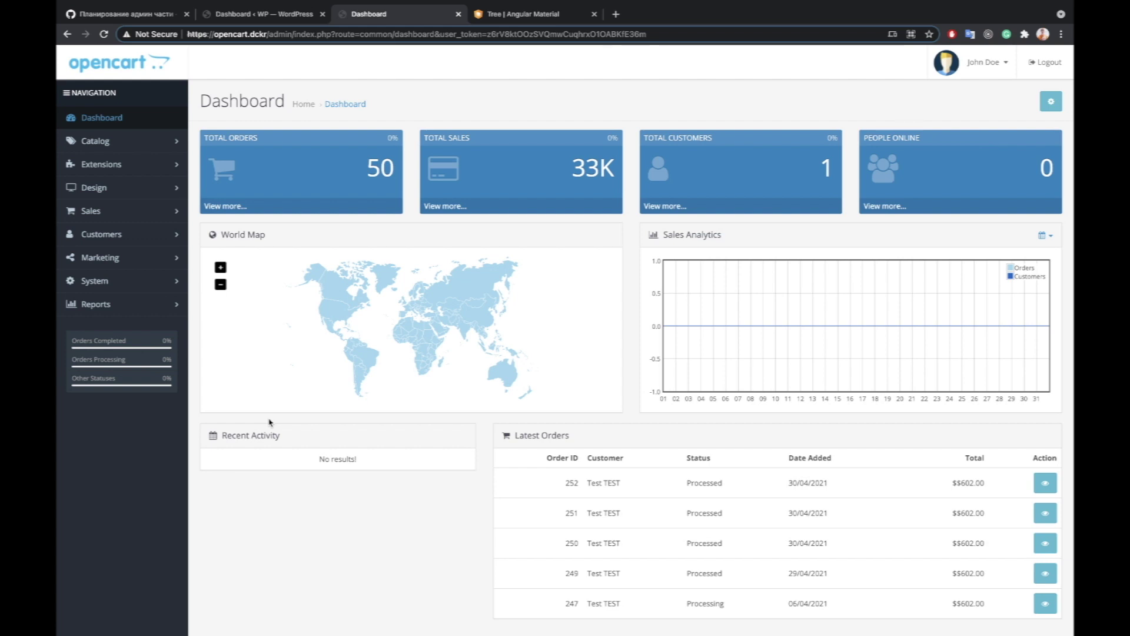
{"action": "left_click", "coordinate": [177, 141]}
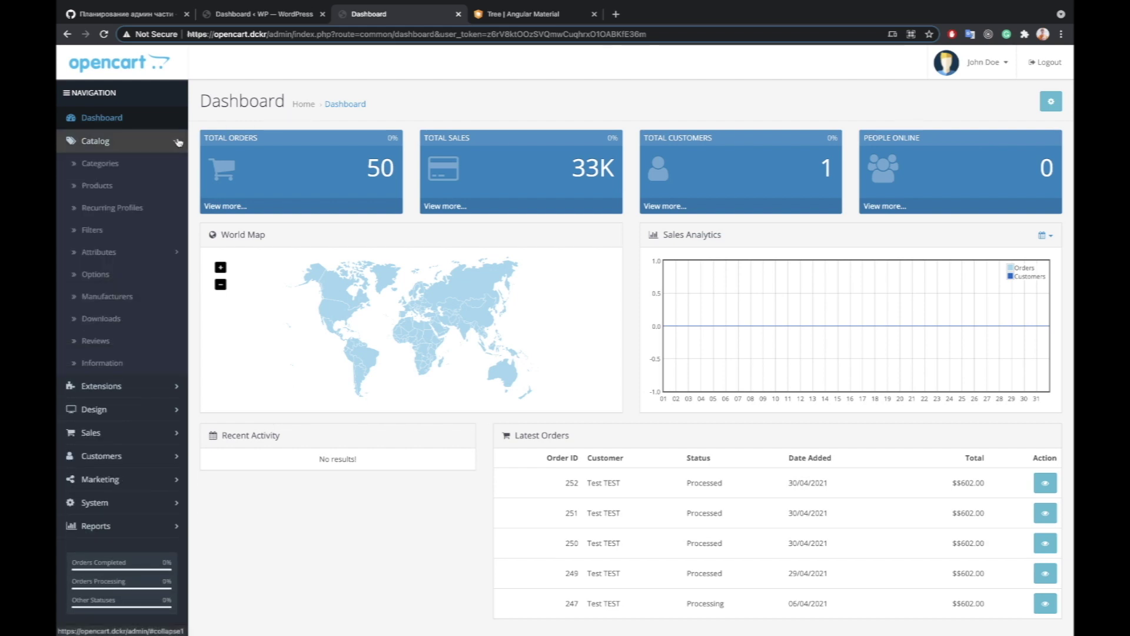
- Open the WordPress Media Library and examine its header bar, including the account options
{"action": "left_click", "coordinate": [259, 13]}
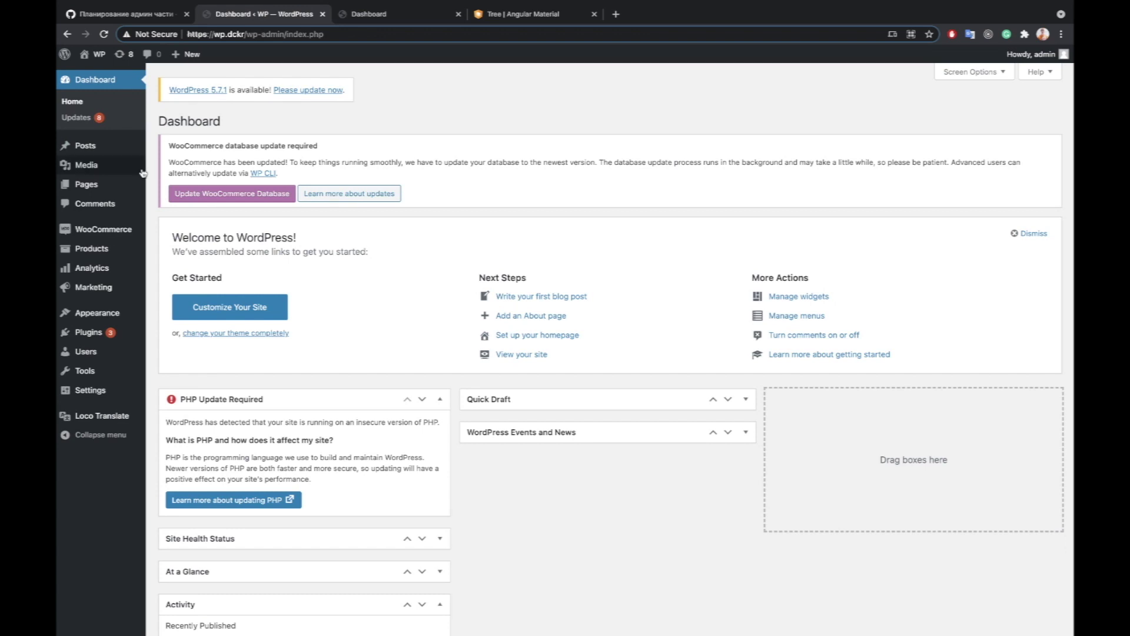
{"action": "mouse_move", "coordinate": [100, 171]}
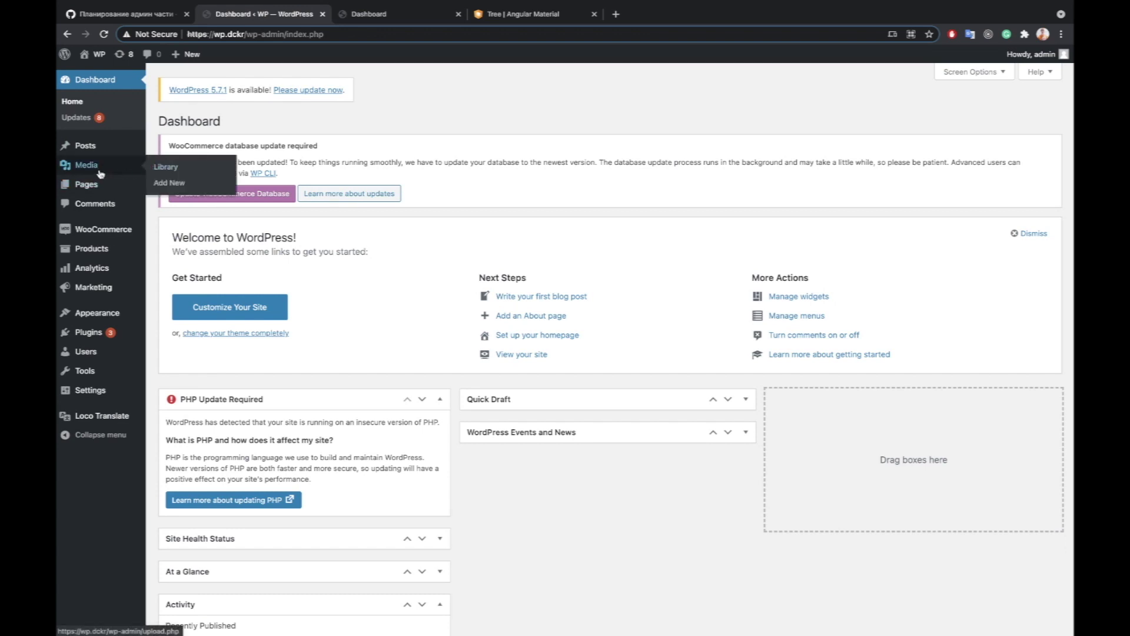
{"action": "left_click", "coordinate": [100, 171]}
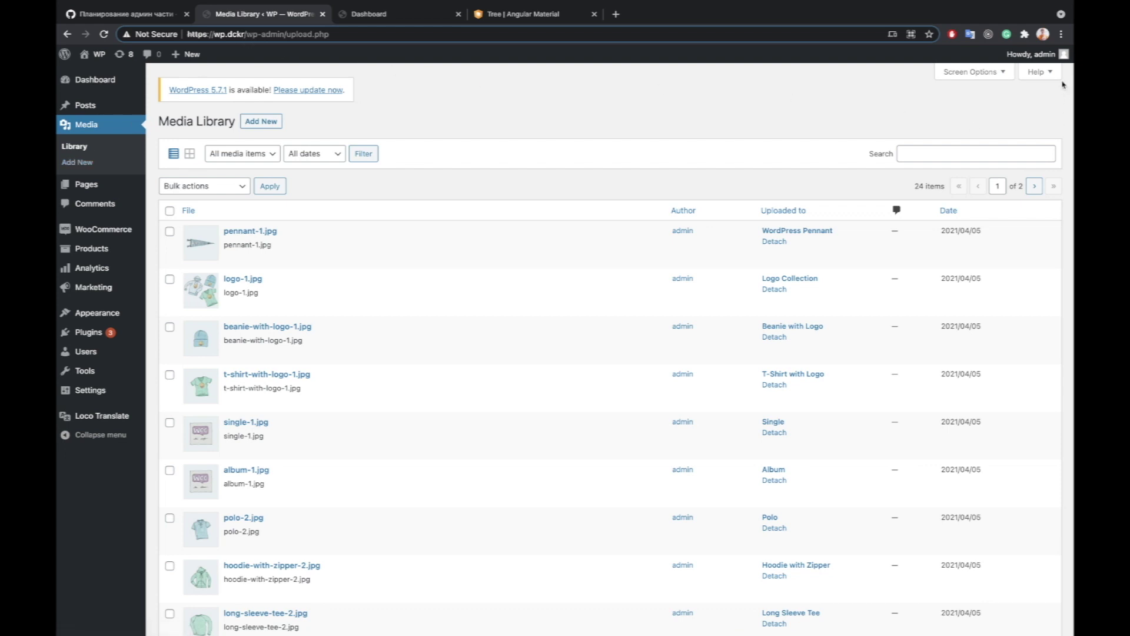
{"action": "mouse_move", "coordinate": [1054, 54]}
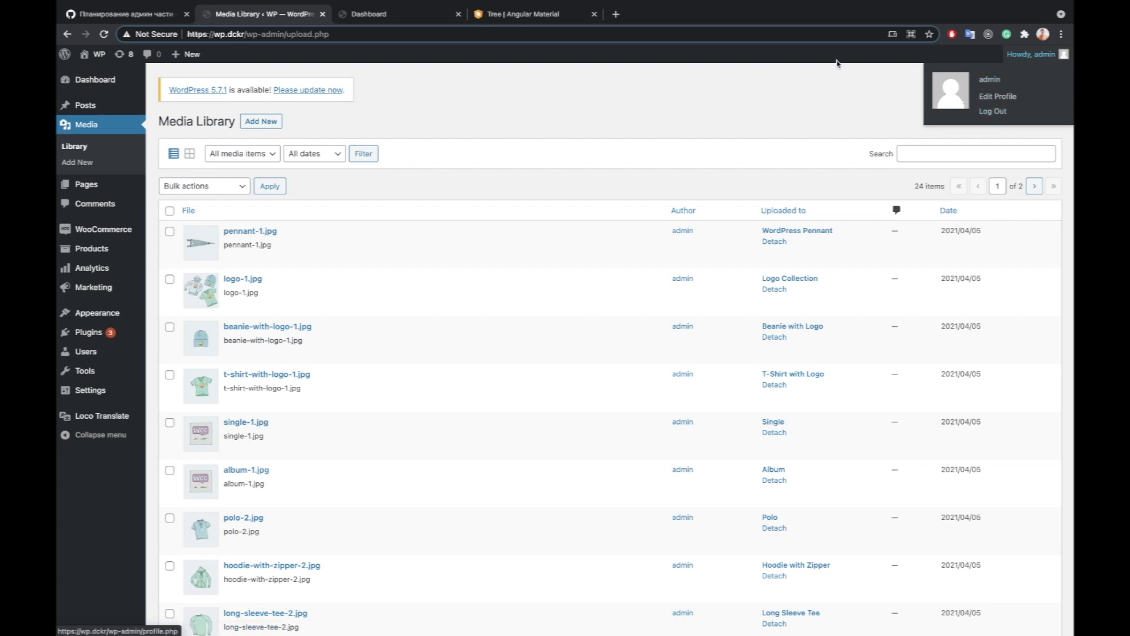
{"action": "mouse_move", "coordinate": [75, 61]}
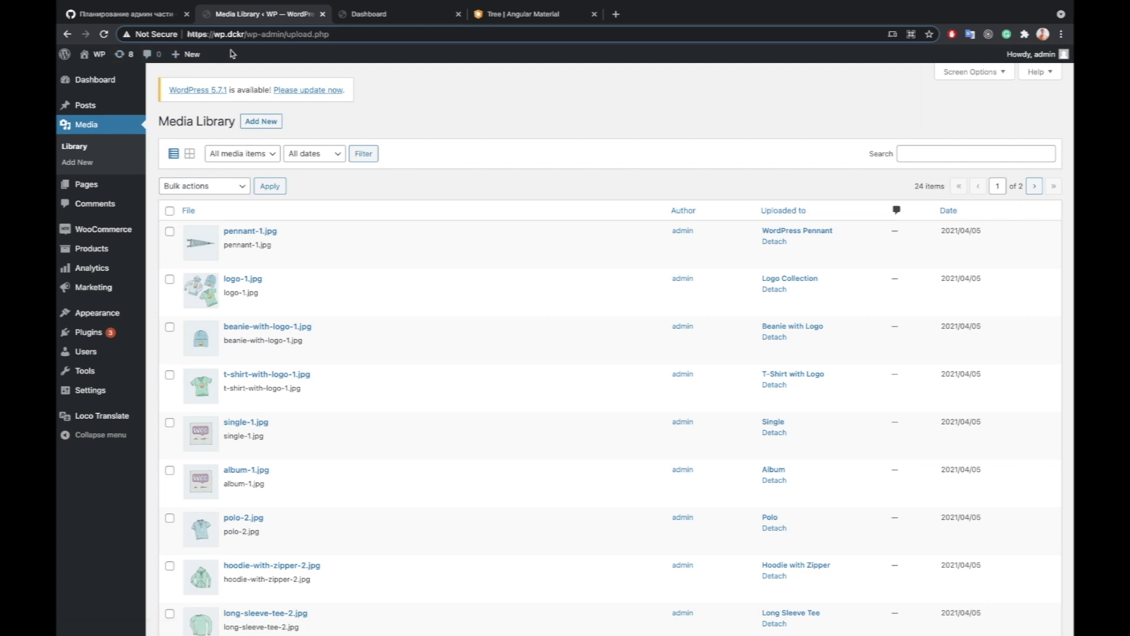
{"action": "mouse_move", "coordinate": [192, 61]}
- View the flat-node tree example in the Angular Material documentation and return to the WordPress Media Library
{"action": "left_click", "coordinate": [510, 16]}
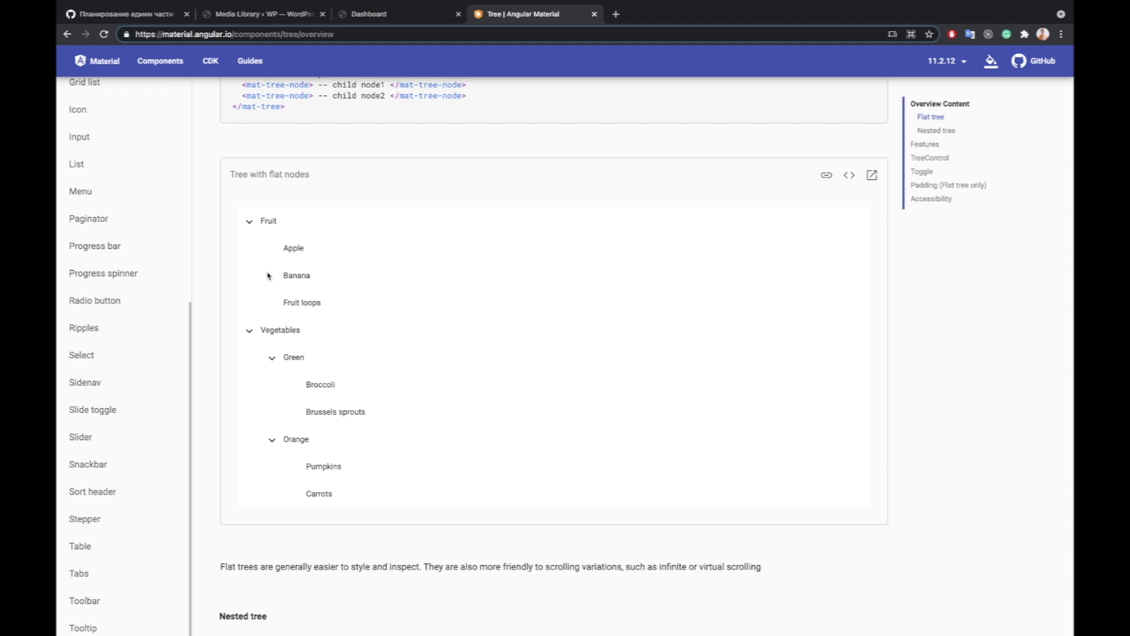
{"action": "left_click", "coordinate": [252, 15]}
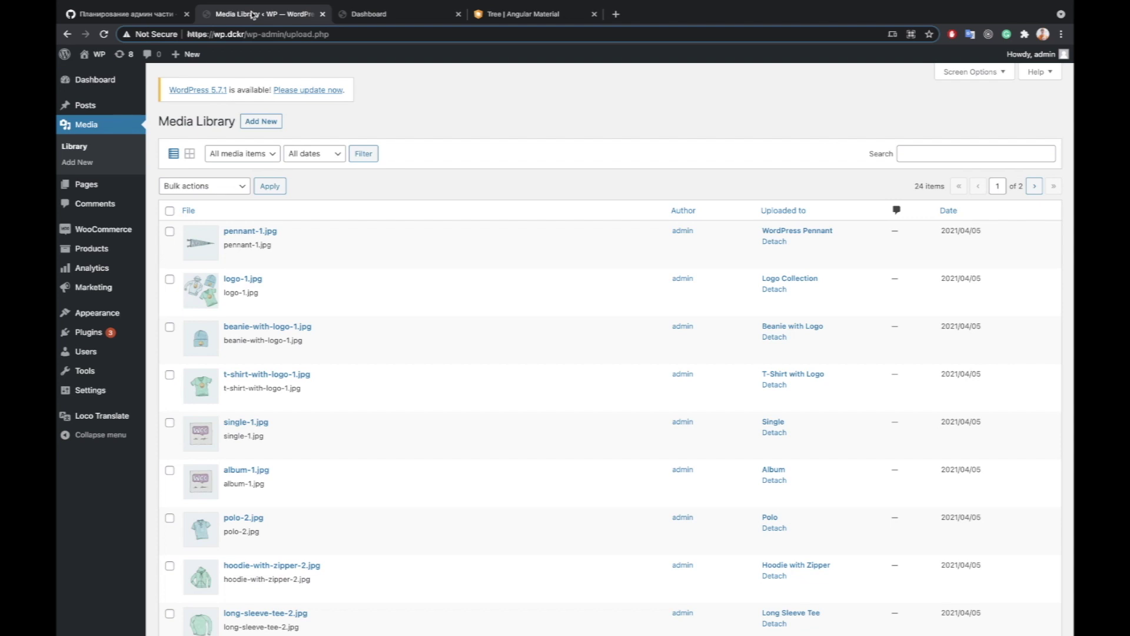
{"action": "mouse_move", "coordinate": [91, 342]}
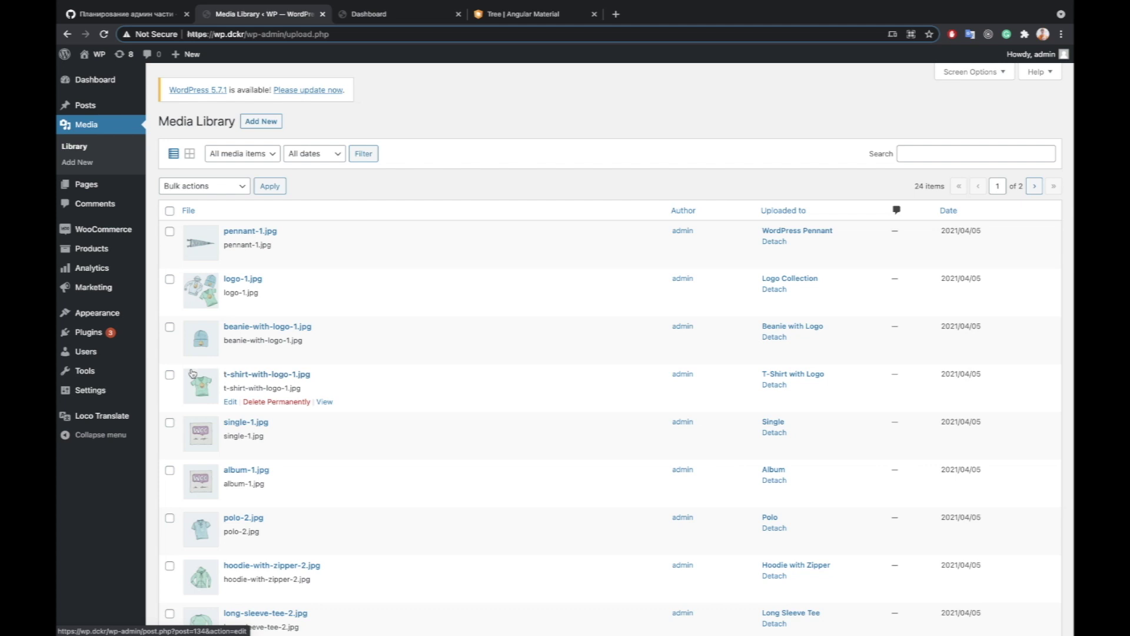
- Check the Grids entry in the GitHub planning issue and view the WordPress Pages and Comments lists as examples
{"action": "key", "text": "ctrl+shift+Tab"}
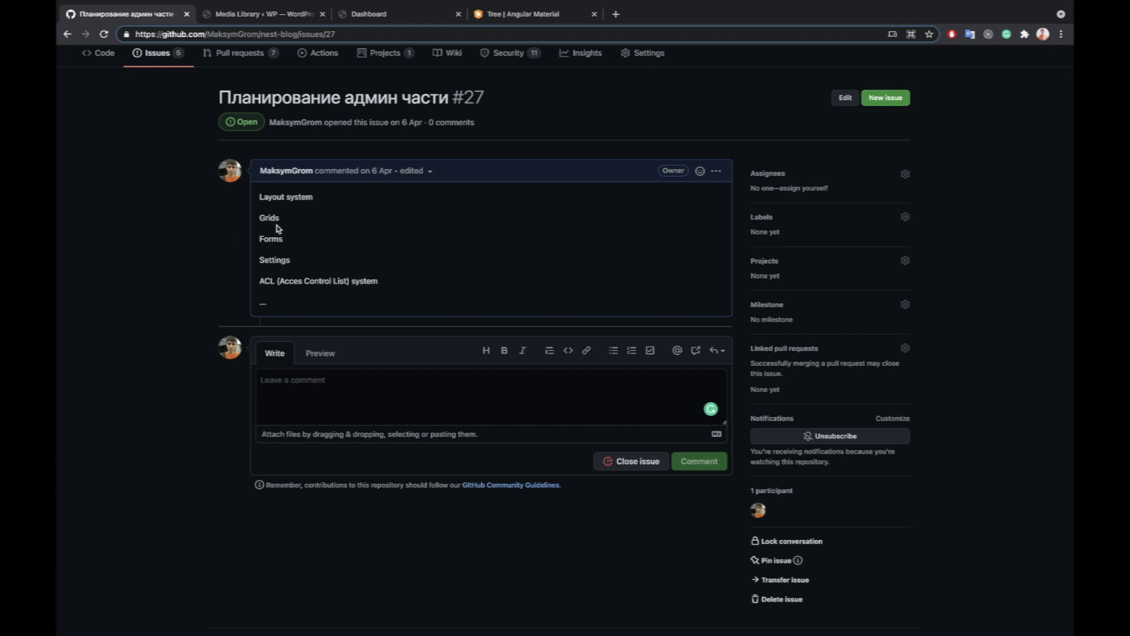
{"action": "left_click", "coordinate": [265, 14]}
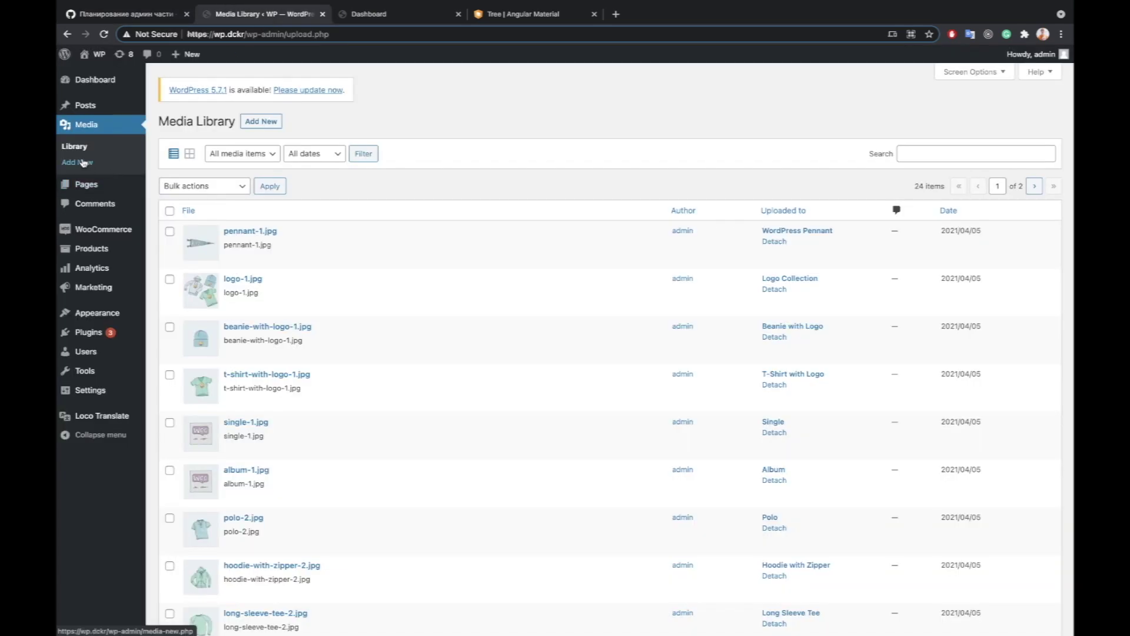
{"action": "left_click", "coordinate": [86, 184]}
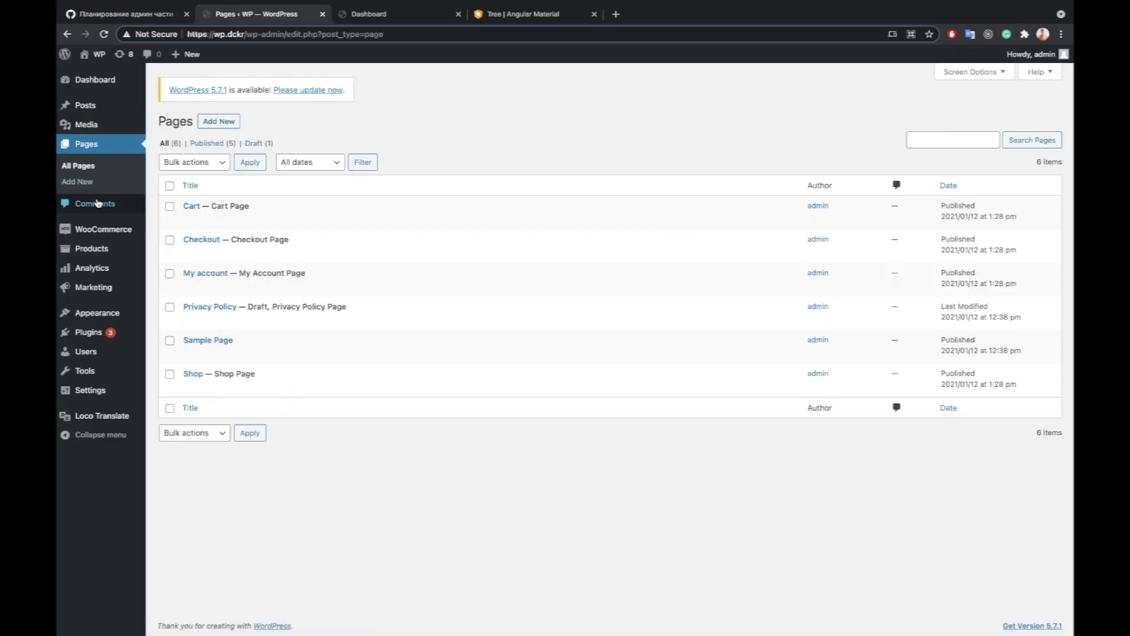
{"action": "left_click", "coordinate": [93, 204]}
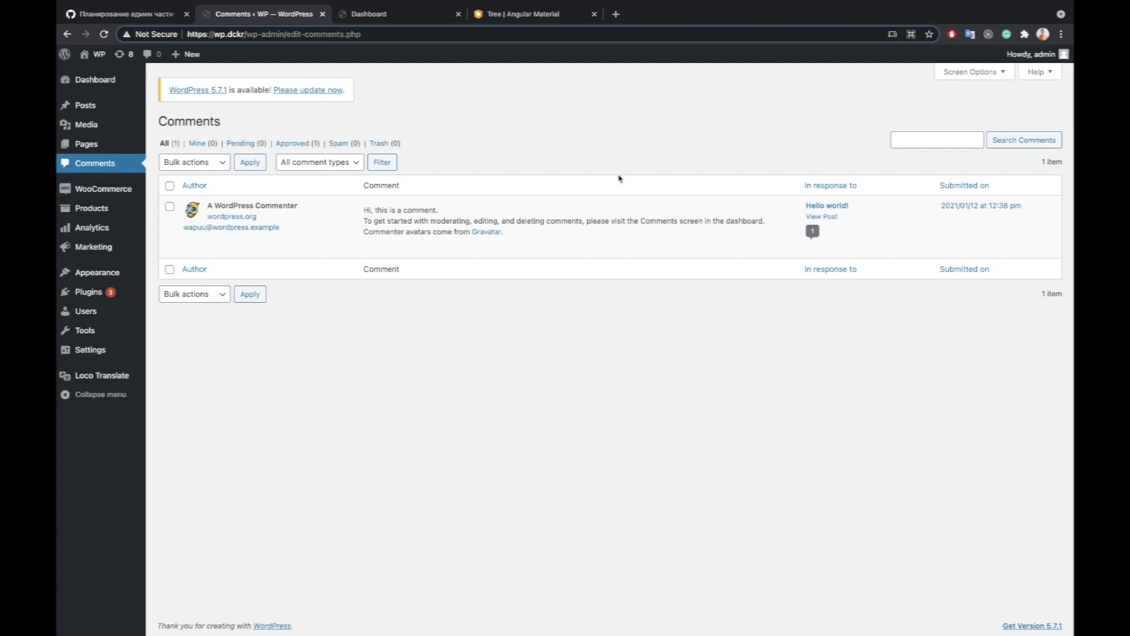
{"action": "mouse_move", "coordinate": [434, 208]}
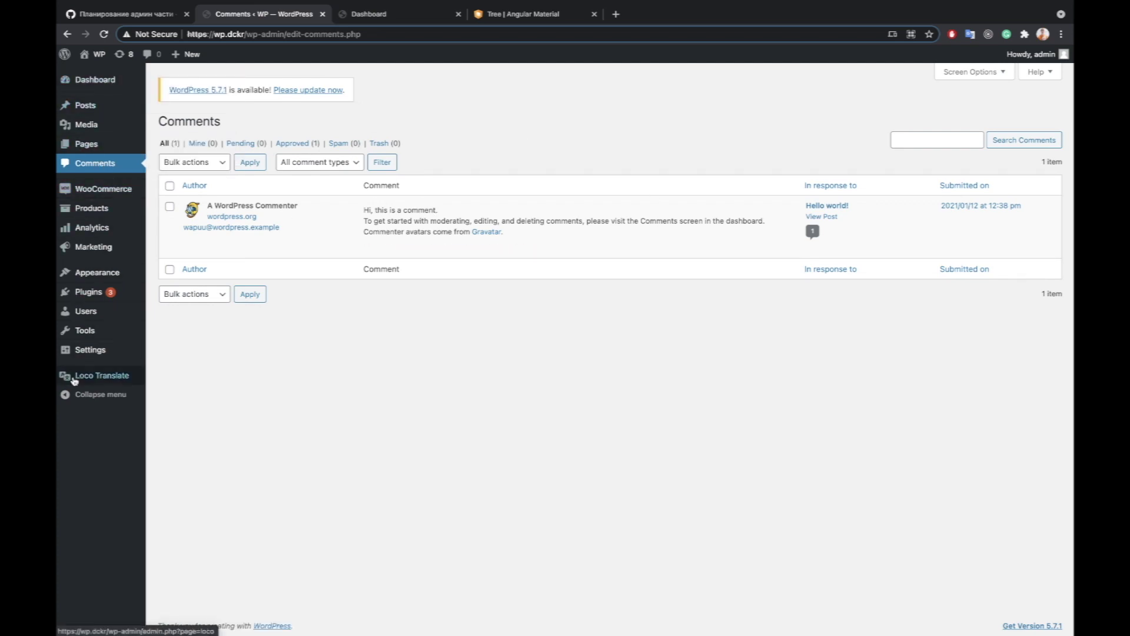
- Go back to the WordPress Pages list, examine its search field and select all pages
{"action": "left_click", "coordinate": [84, 145]}
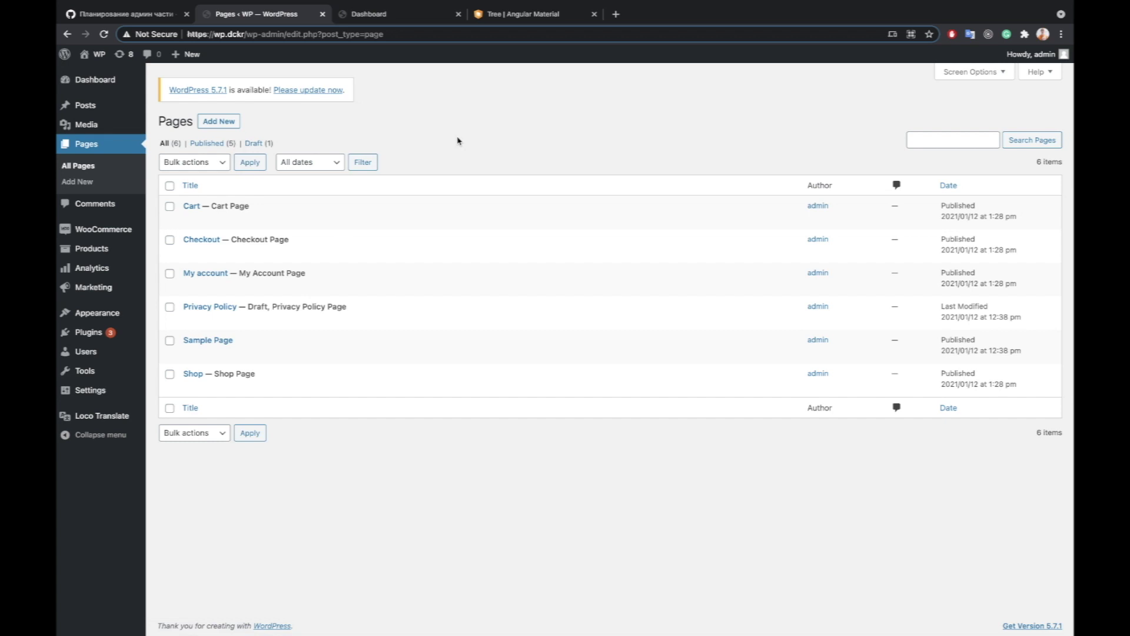
{"action": "left_click", "coordinate": [959, 141]}
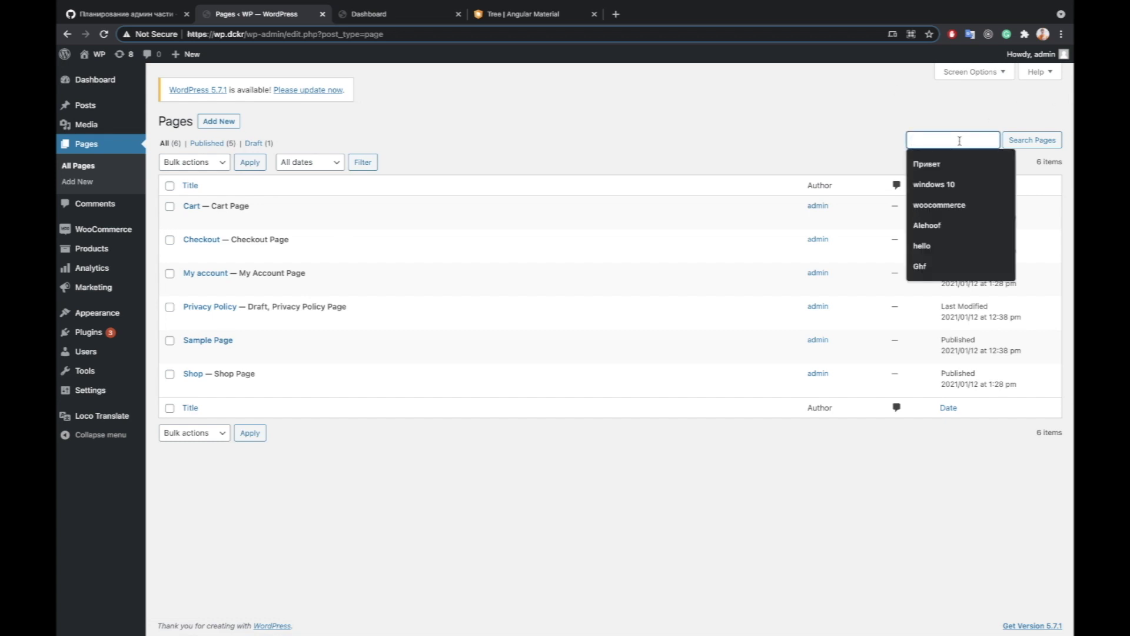
{"action": "left_click", "coordinate": [169, 185]}
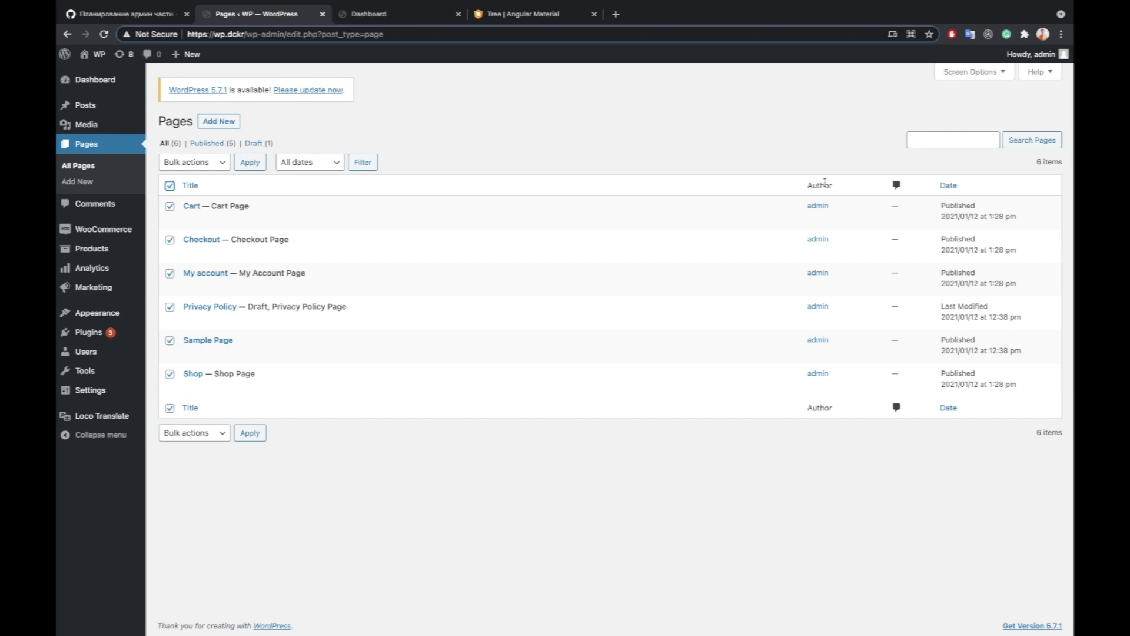
- Revisit the GitHub planning issue, view Sample Page in the WordPress editor and return to the Pages list
{"action": "key", "text": "ctrl+shift+Tab"}
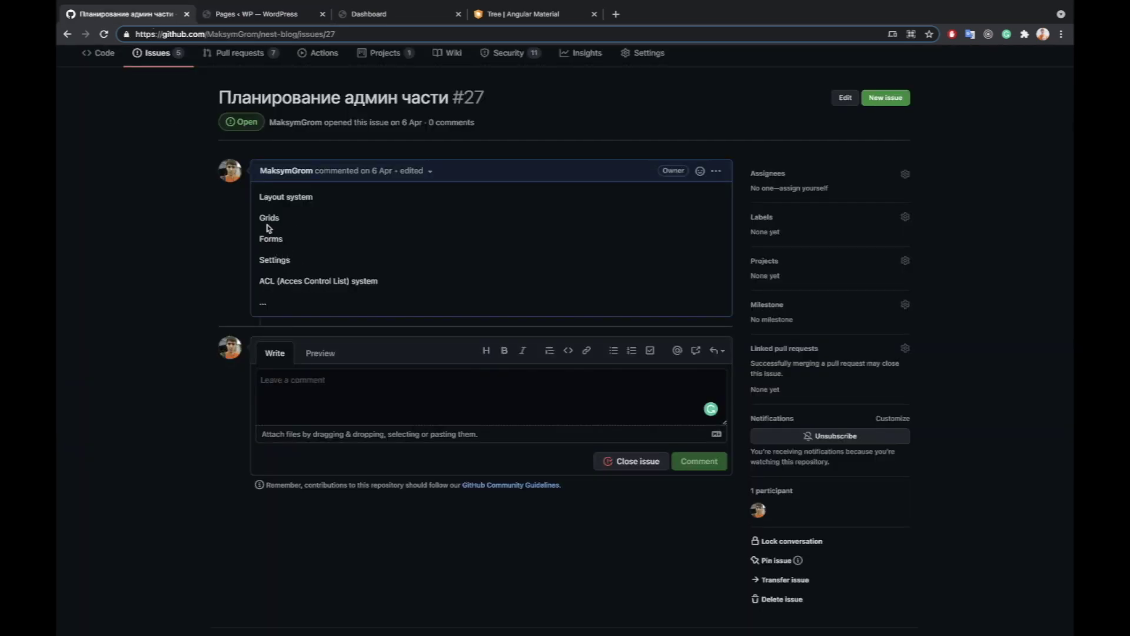
{"action": "left_click", "coordinate": [257, 18]}
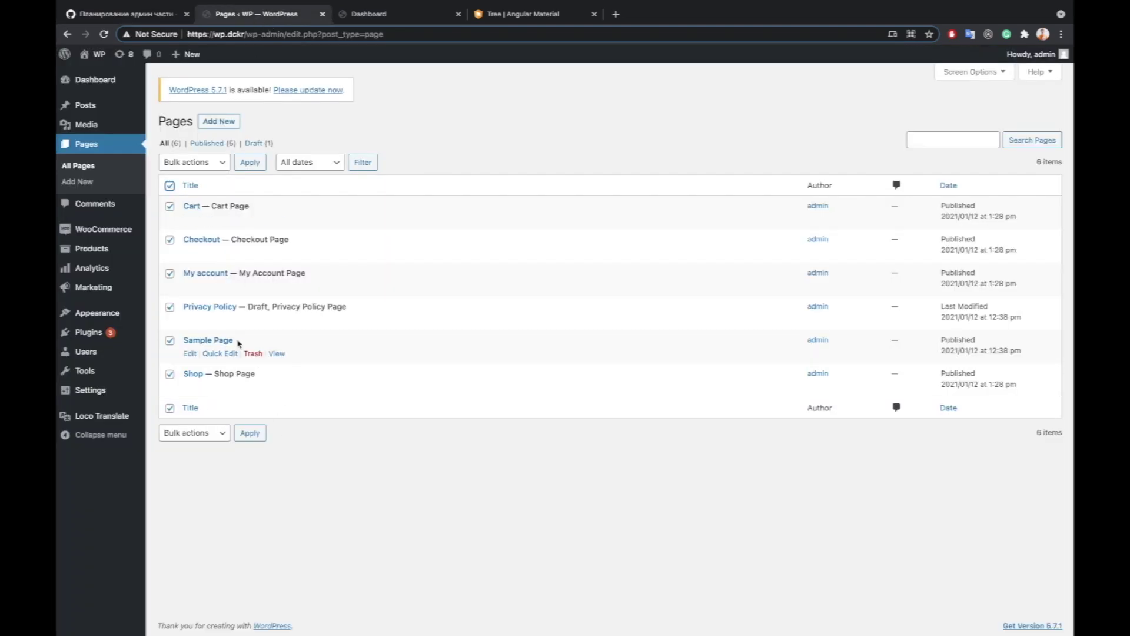
{"action": "left_click", "coordinate": [190, 355]}
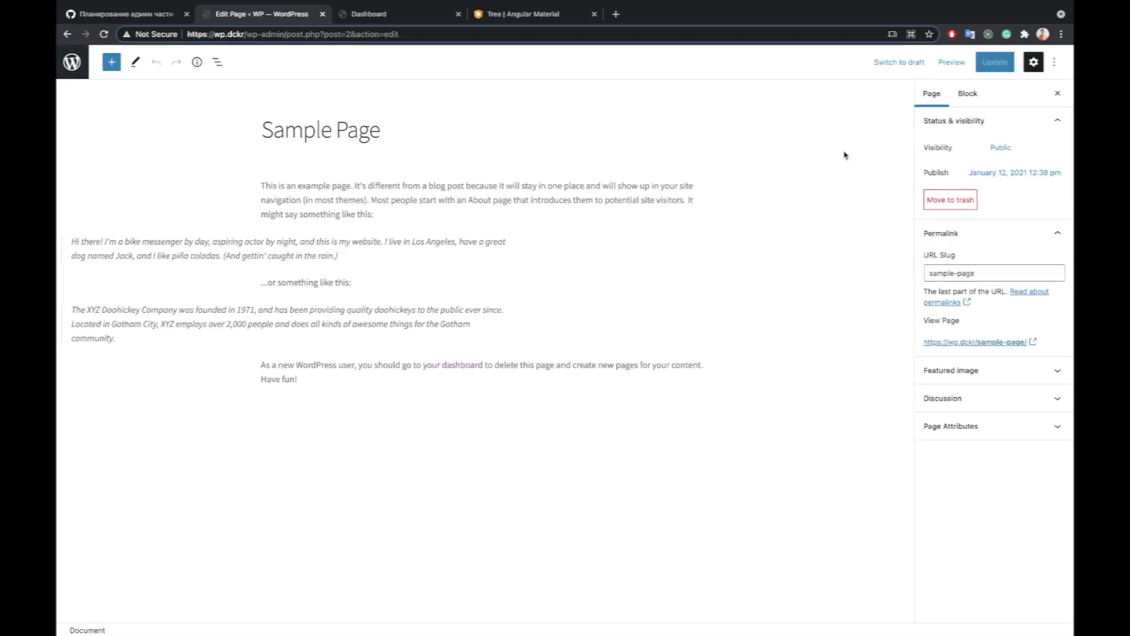
{"action": "scroll", "coordinate": [631, 285], "scroll_direction": "left", "scroll_amount": 5}
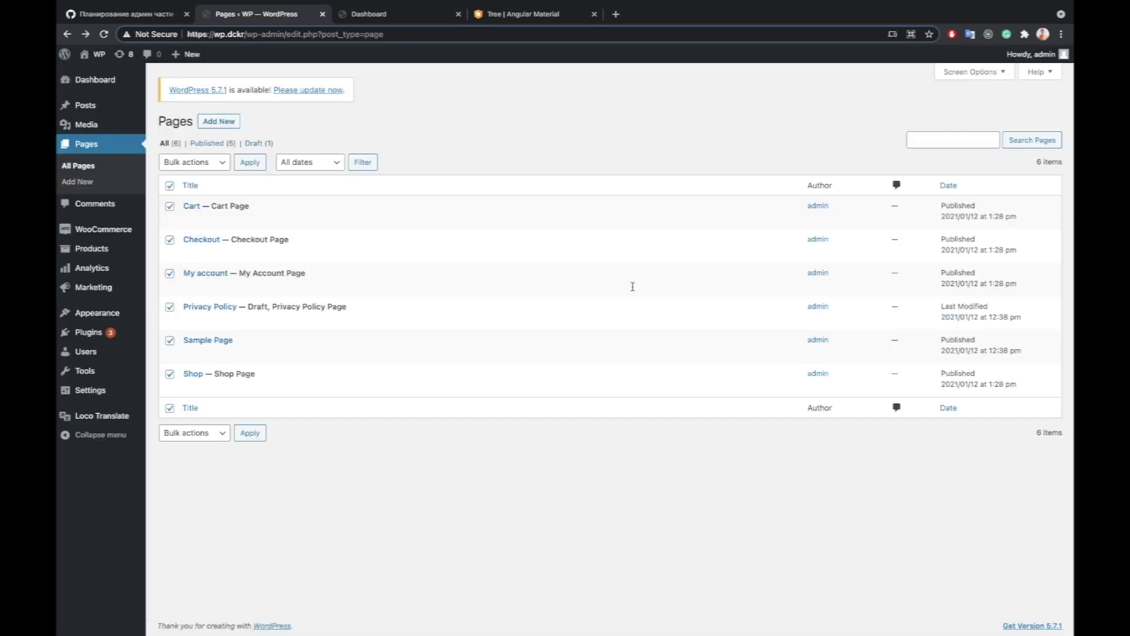
- Open the comment on "Hello world!" in the WordPress edit form and highlight the author's Email label
{"action": "left_click", "coordinate": [86, 208]}
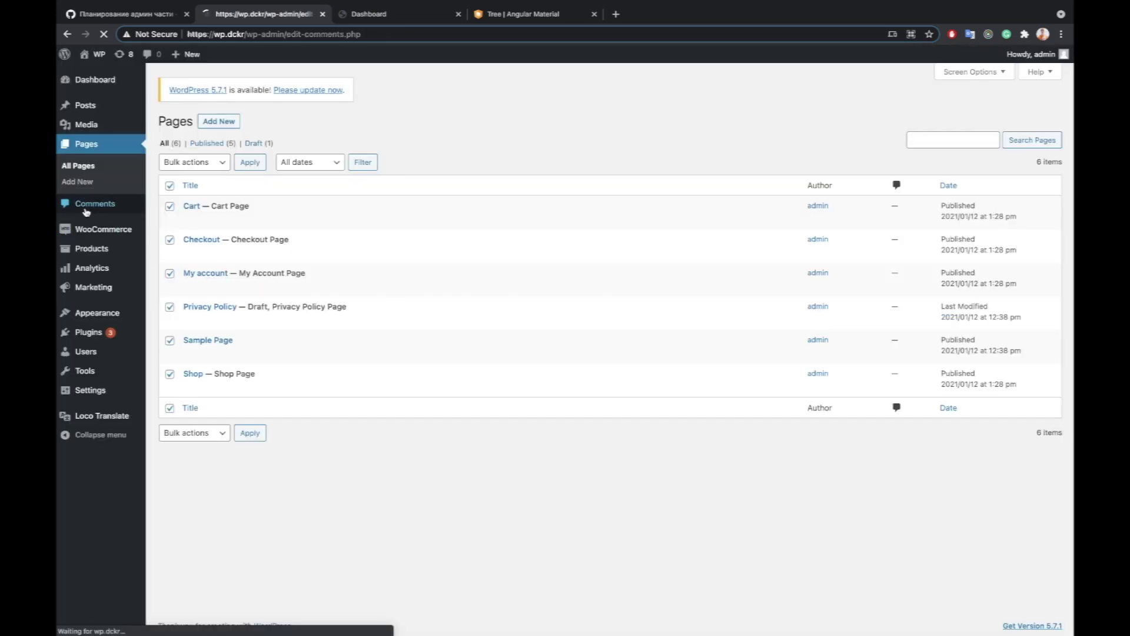
{"action": "mouse_move", "coordinate": [396, 244]}
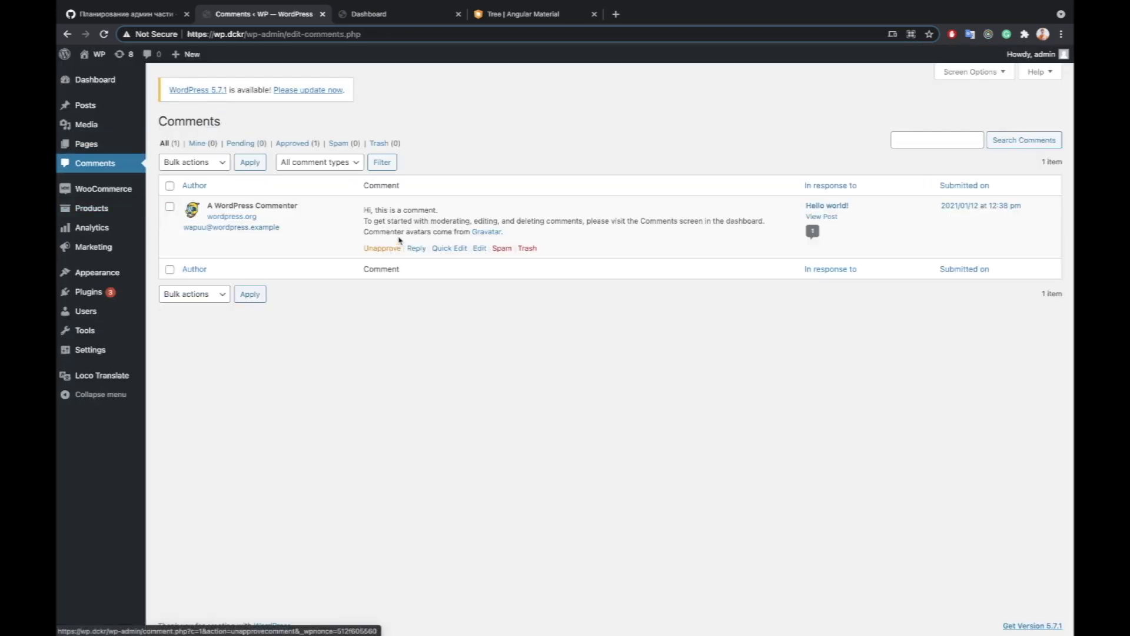
{"action": "left_click", "coordinate": [480, 248]}
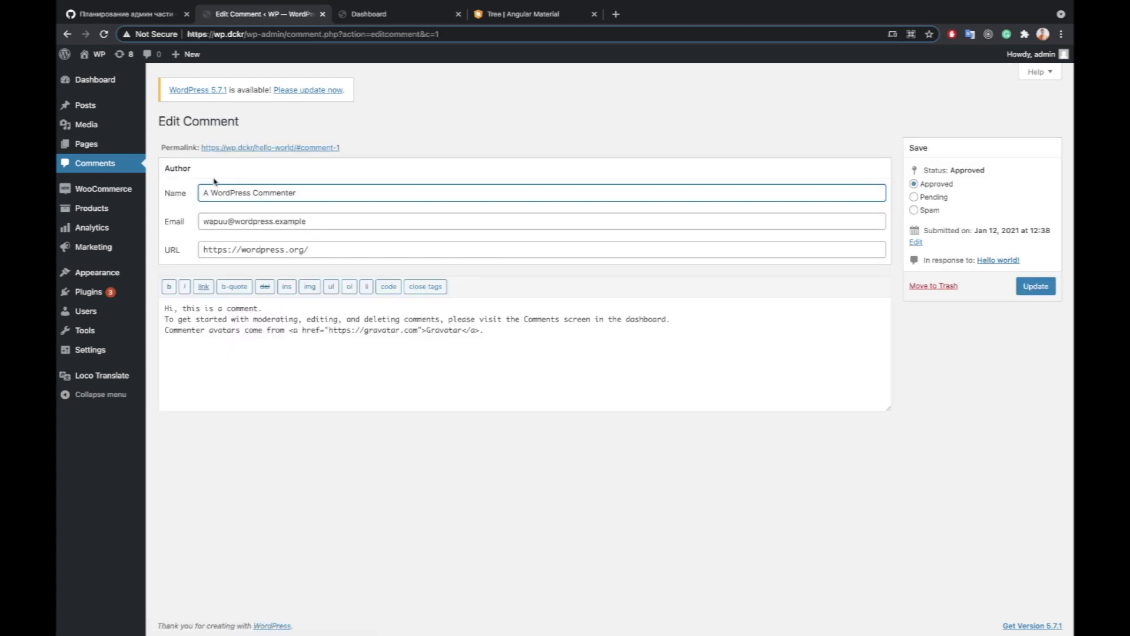
{"action": "left_click_drag", "start_coordinate": [160, 197], "coordinate": [188, 225]}
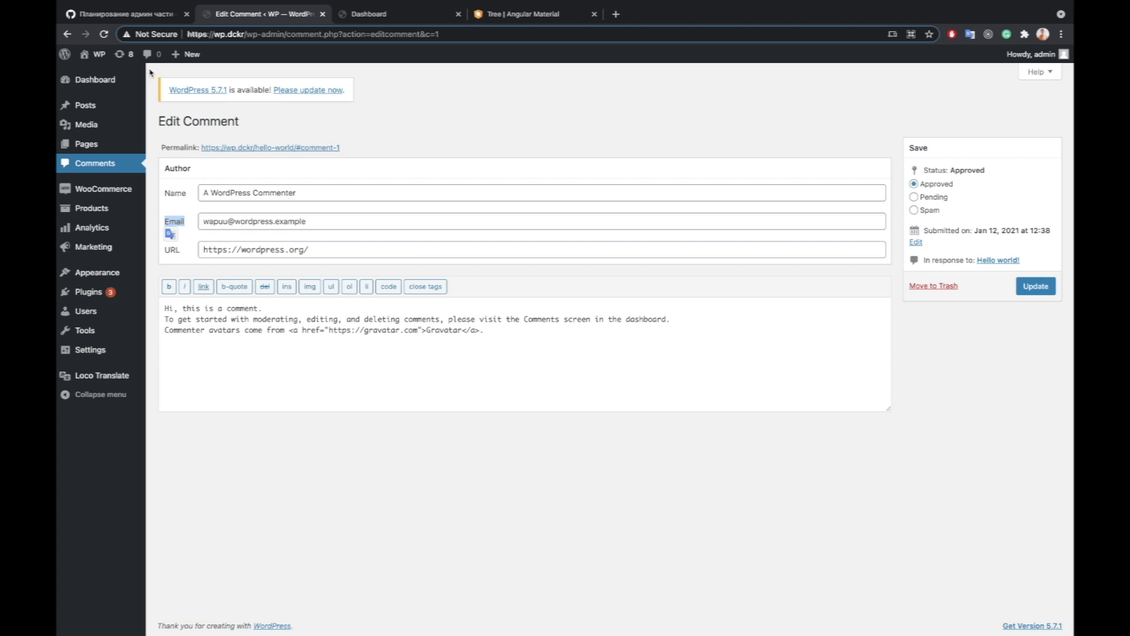
- Check the Forms entry in the GitHub planning issue and open the WordPress General Settings page
{"action": "left_click", "coordinate": [141, 12]}
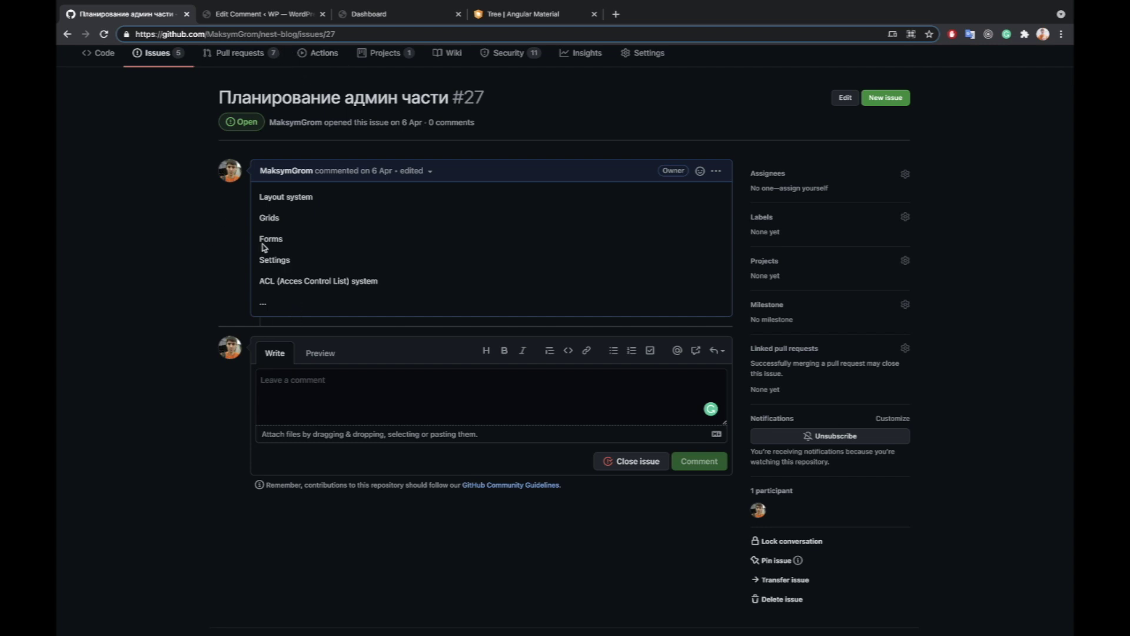
{"action": "left_click", "coordinate": [278, 16]}
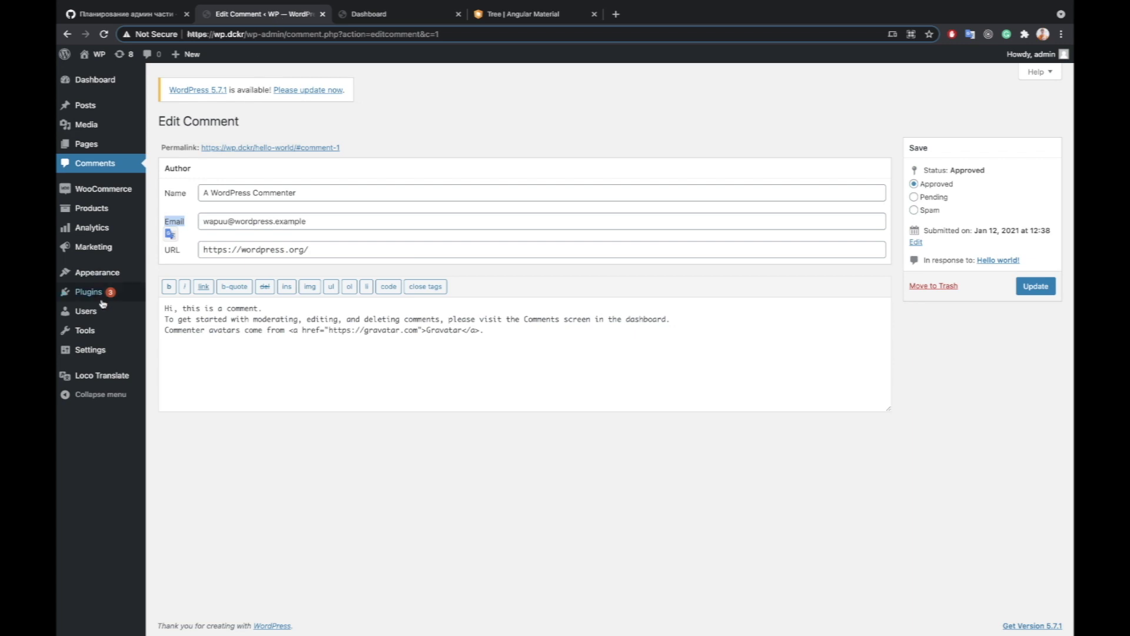
{"action": "left_click", "coordinate": [90, 352]}
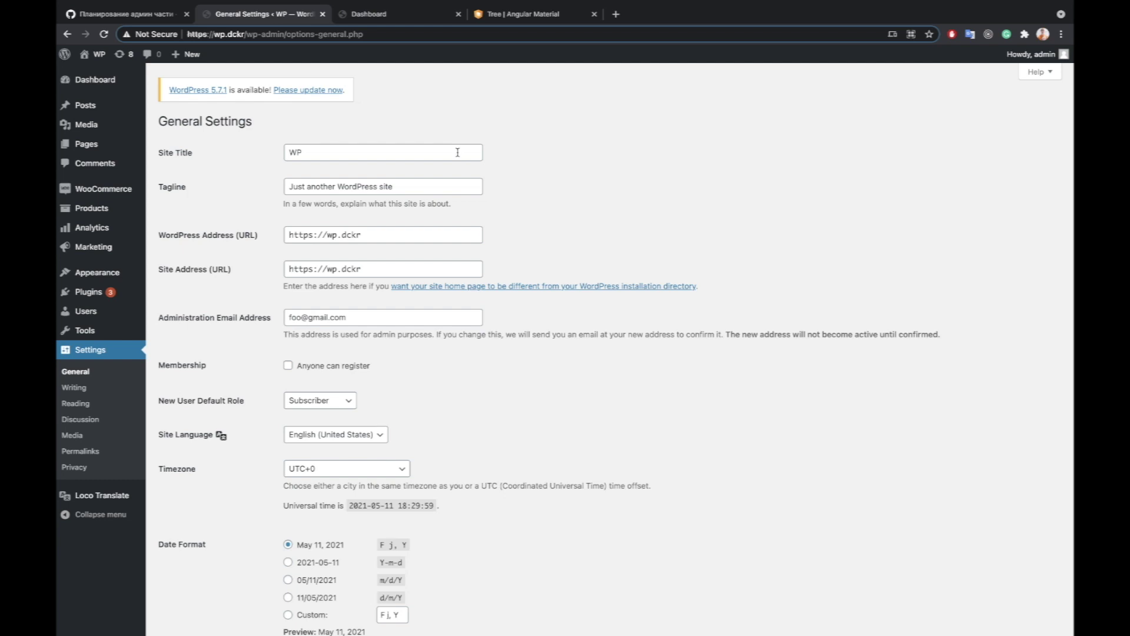
- Return to the GitHub planning issue and highlight the Settings entry in its list of admin systems
{"action": "key", "text": "ctrl+shift+Tab"}
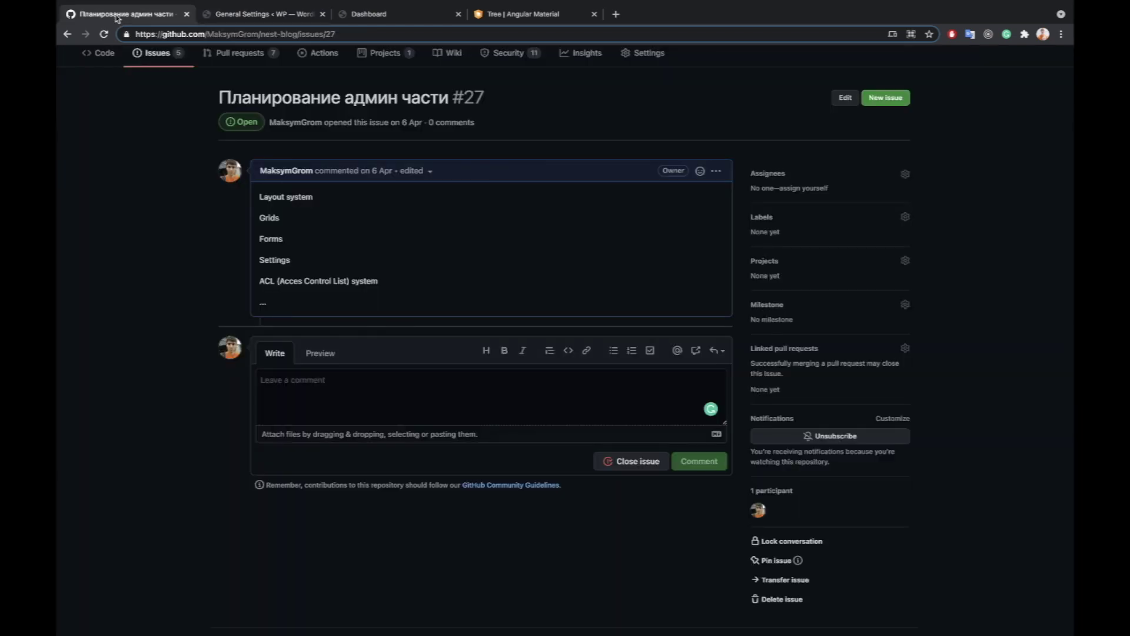
{"action": "left_click_drag", "start_coordinate": [378, 287], "coordinate": [262, 268]}
{"action": "left_click", "coordinate": [198, 287]}
{"action": "double_click", "coordinate": [290, 282]}
{"action": "left_click_drag", "start_coordinate": [291, 282], "coordinate": [209, 278]}
{"action": "left_click", "coordinate": [209, 277]}
{"action": "left_click_drag", "start_coordinate": [294, 261], "coordinate": [248, 259]}
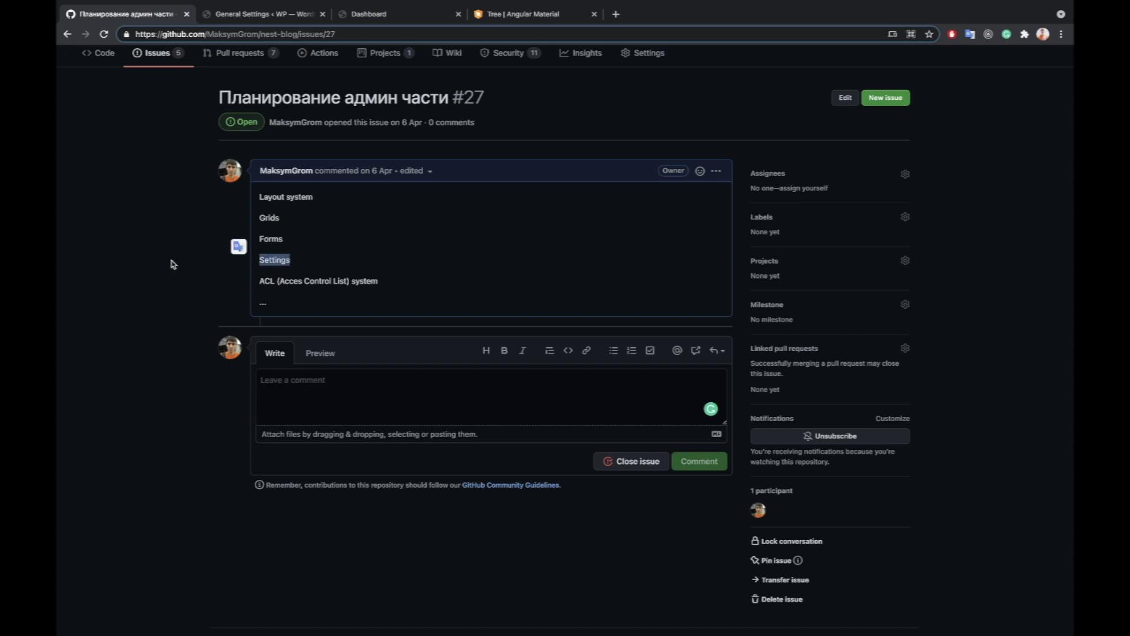
- Clear the highlight in the GitHub issue, switch to the WordPress General Settings page and select the Site Title text
{"action": "left_click", "coordinate": [150, 275]}
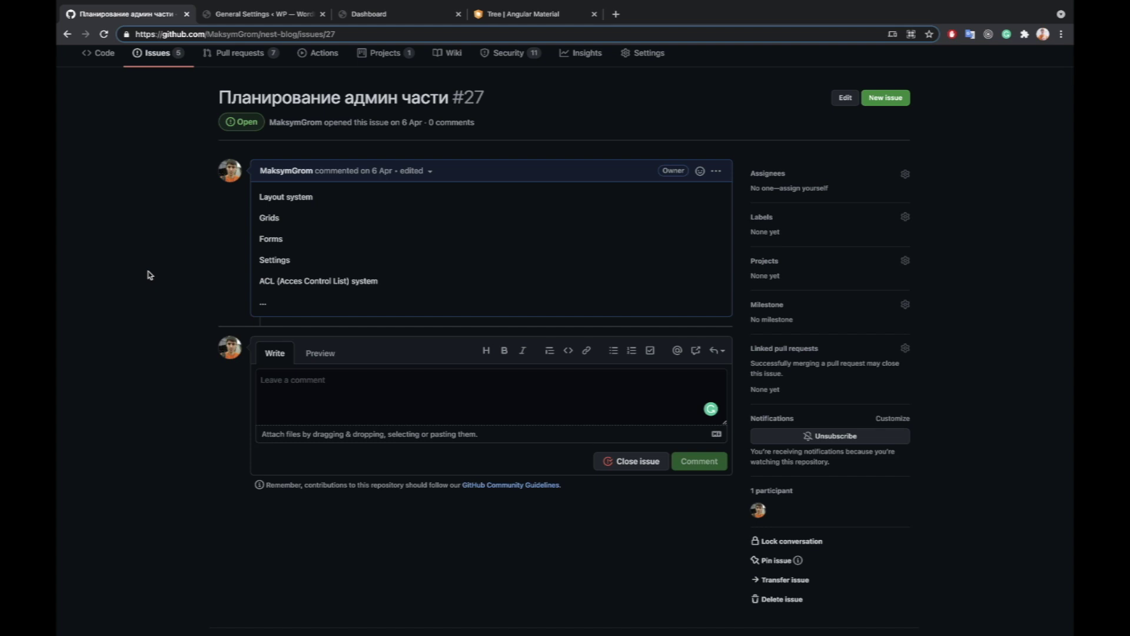
{"action": "left_click", "coordinate": [269, 15]}
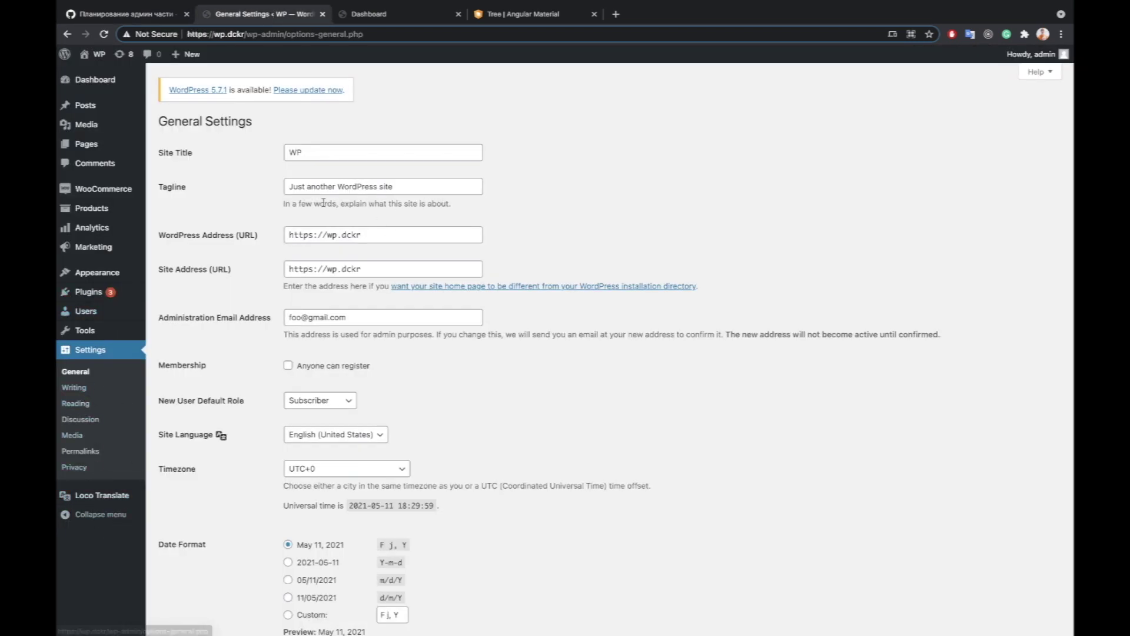
{"action": "left_click", "coordinate": [297, 152]}
{"action": "left_click_drag", "start_coordinate": [298, 152], "coordinate": [286, 150]}
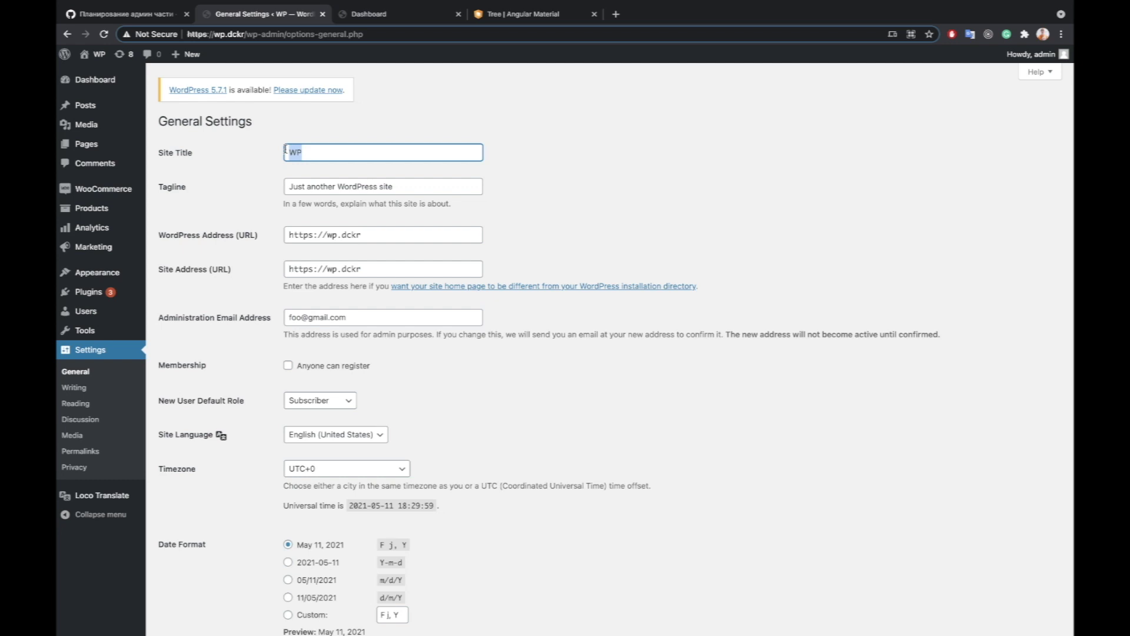
- Return to the GitHub planning issue and highlight its Layout system entry, followed by its Settings entry
{"action": "left_click", "coordinate": [140, 15]}
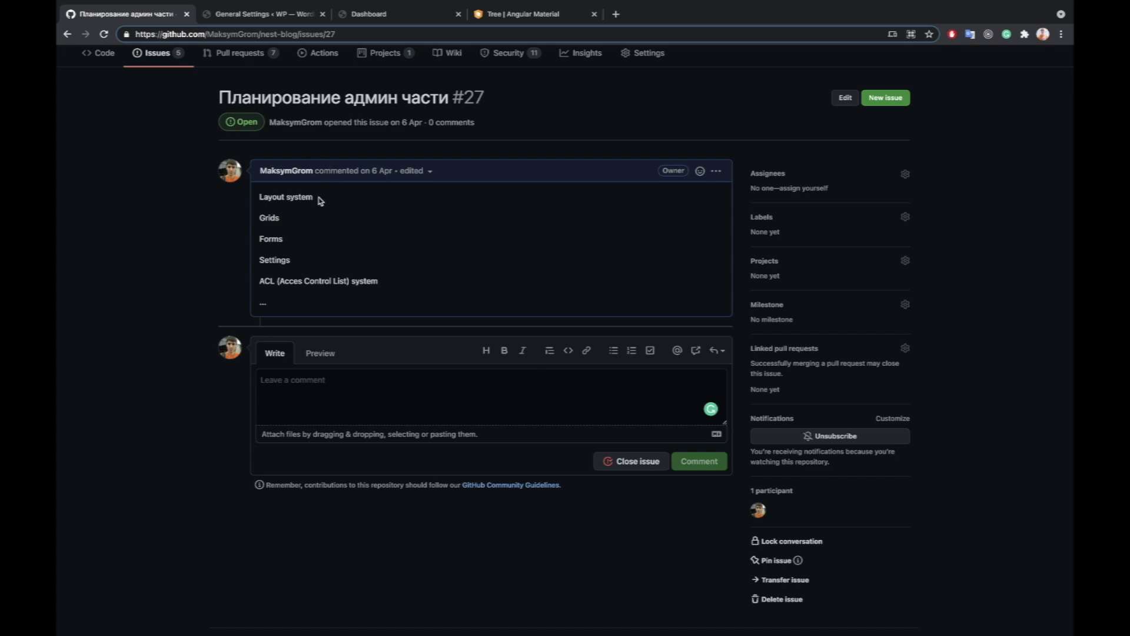
{"action": "left_click_drag", "start_coordinate": [317, 197], "coordinate": [253, 197]}
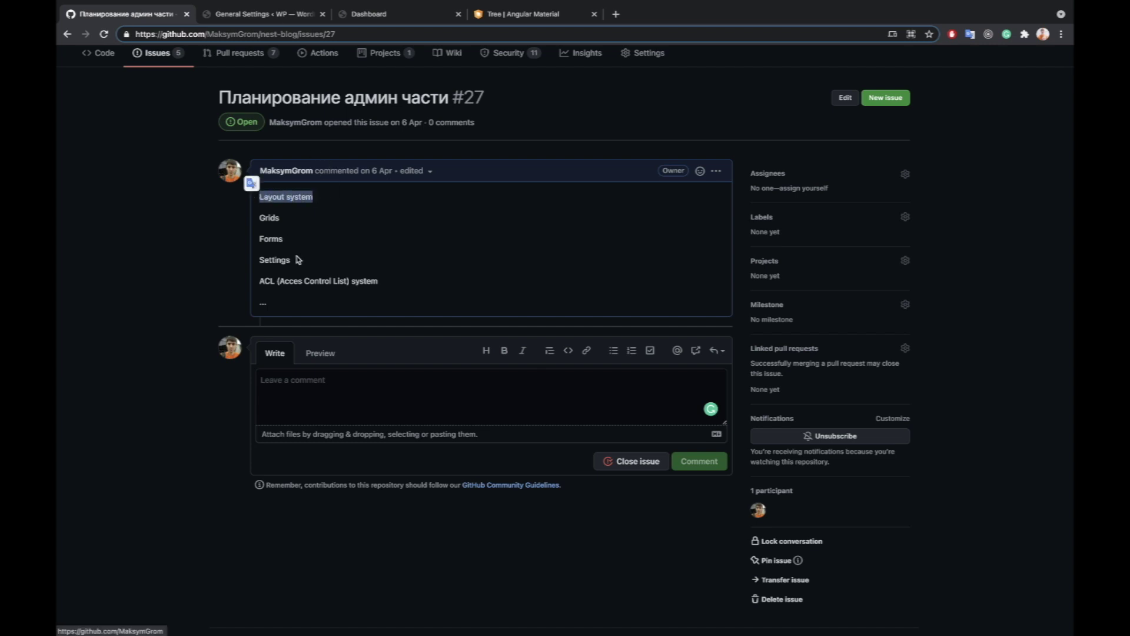
{"action": "left_click_drag", "start_coordinate": [292, 260], "coordinate": [253, 260]}
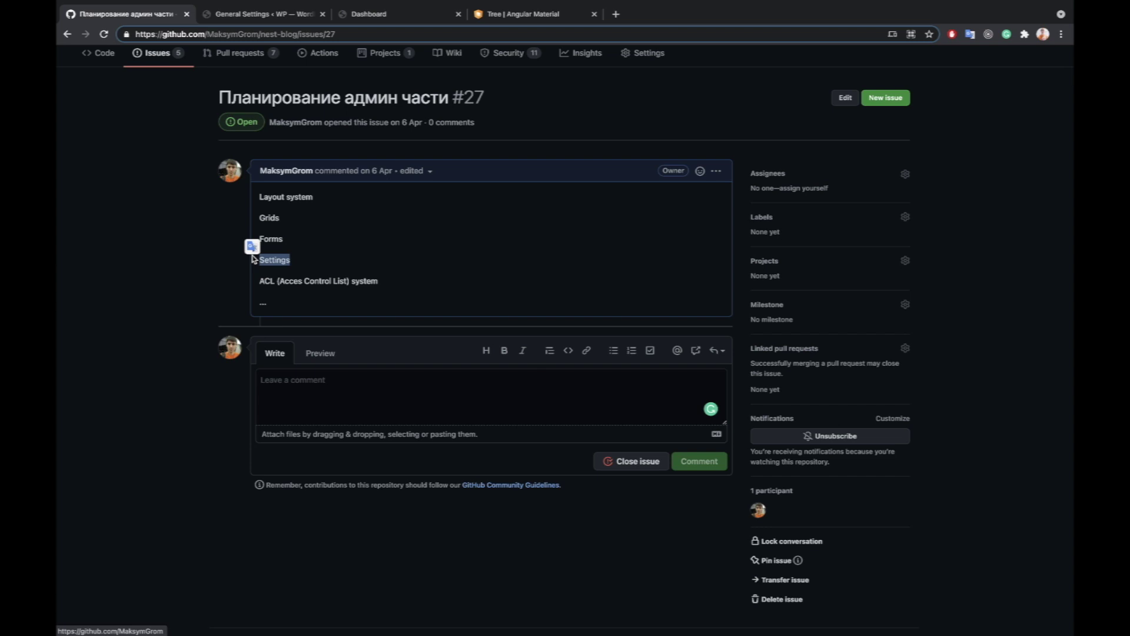